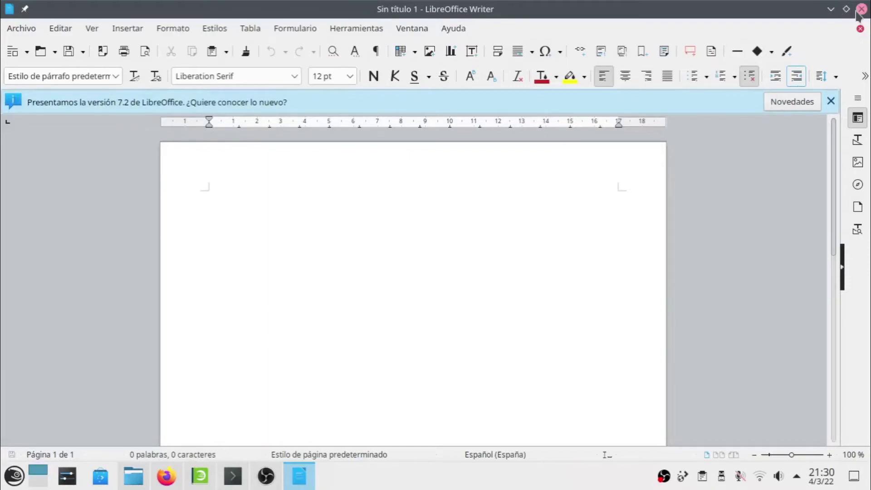
- Close the blank Writer document, and briefly open LibreOffice Calc from the Oficina applications
left_click(860, 8)
left_click(14, 475)
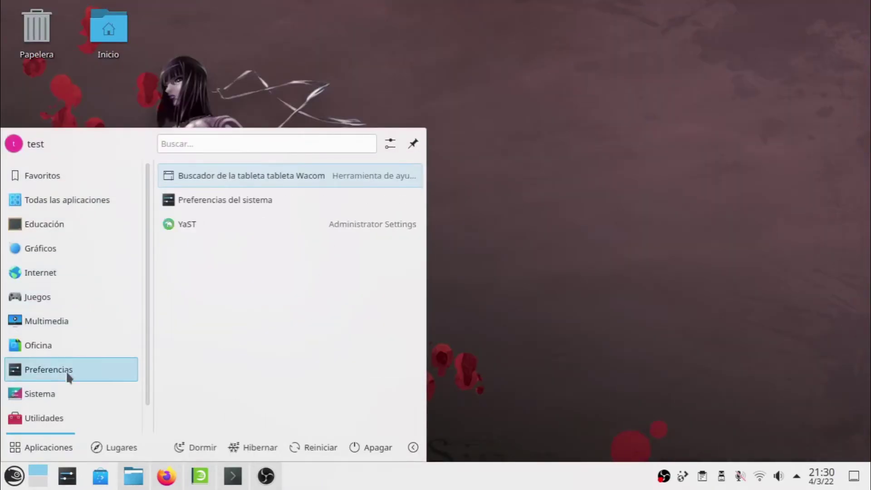
mouse_move(67, 342)
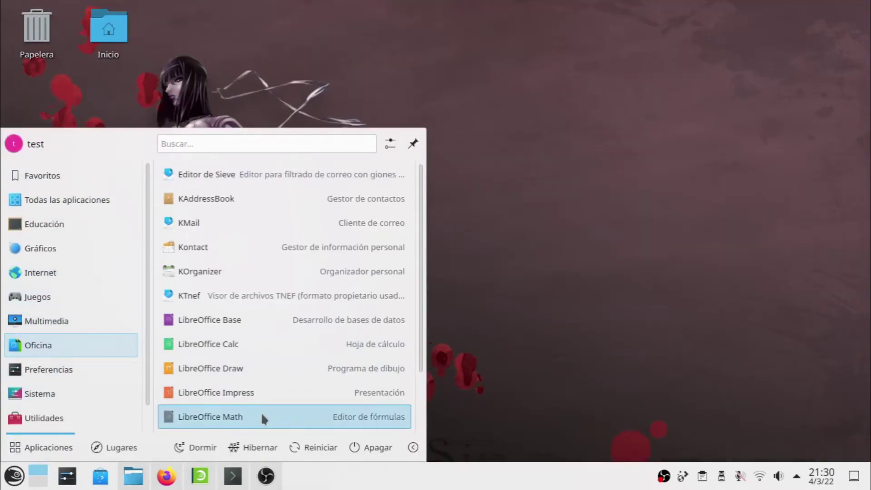
scroll(260, 412, "down", 1)
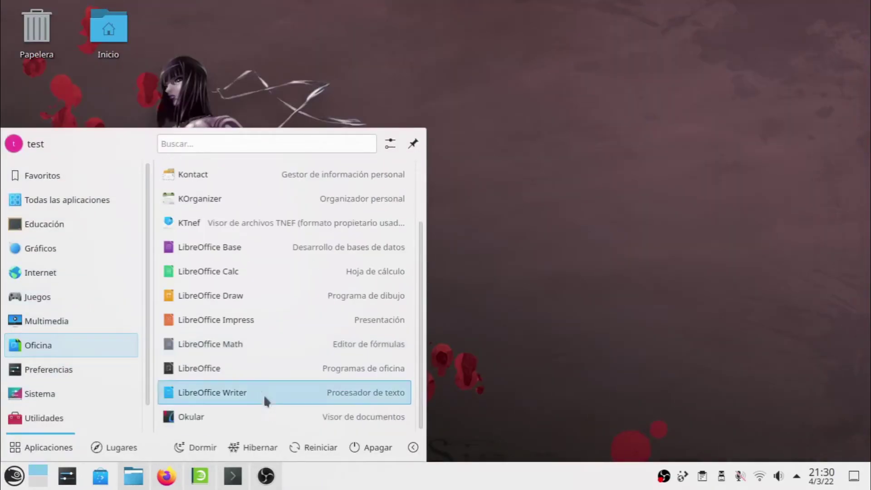
left_click(292, 273)
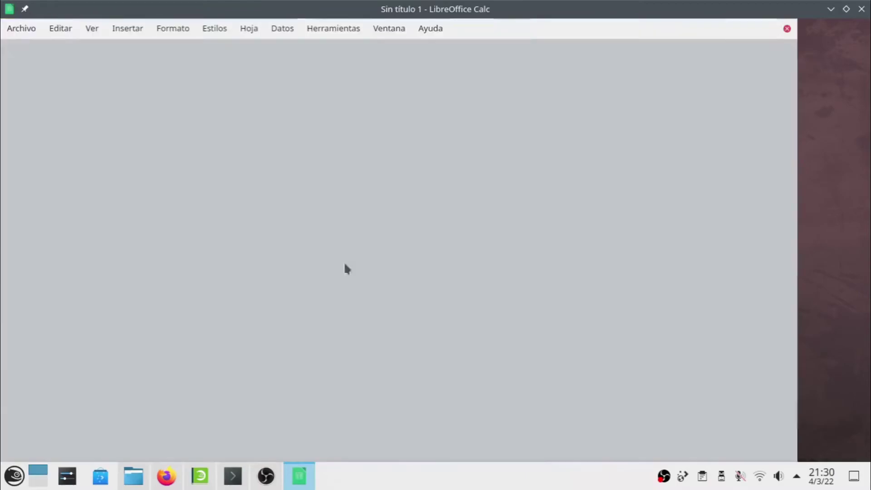
left_click(861, 9)
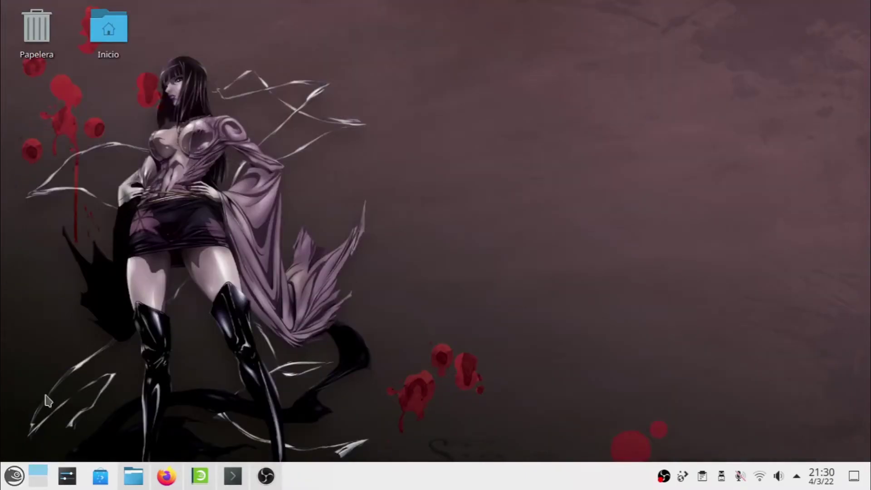
left_click(13, 475)
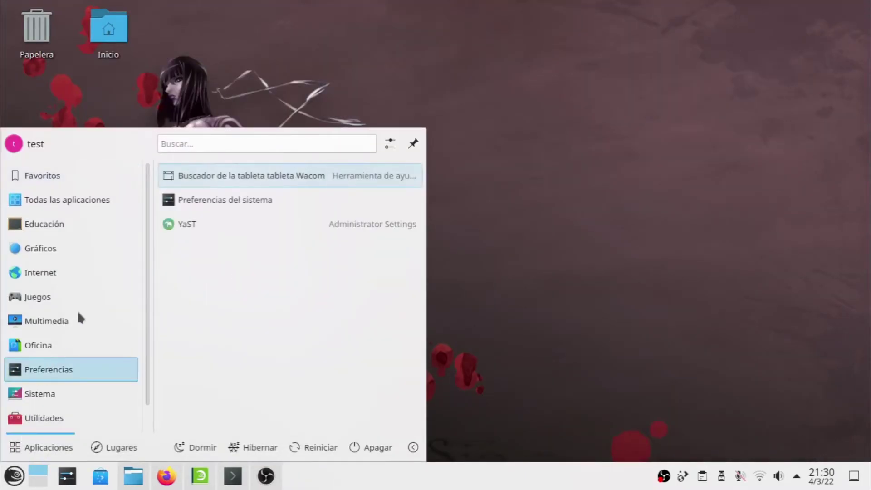
scroll(68, 350, "down", 1)
mouse_move(91, 327)
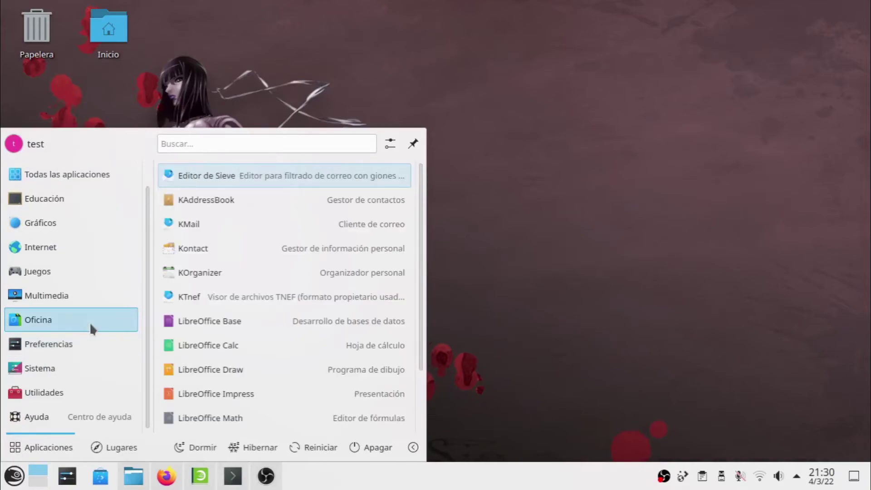
left_click(675, 247)
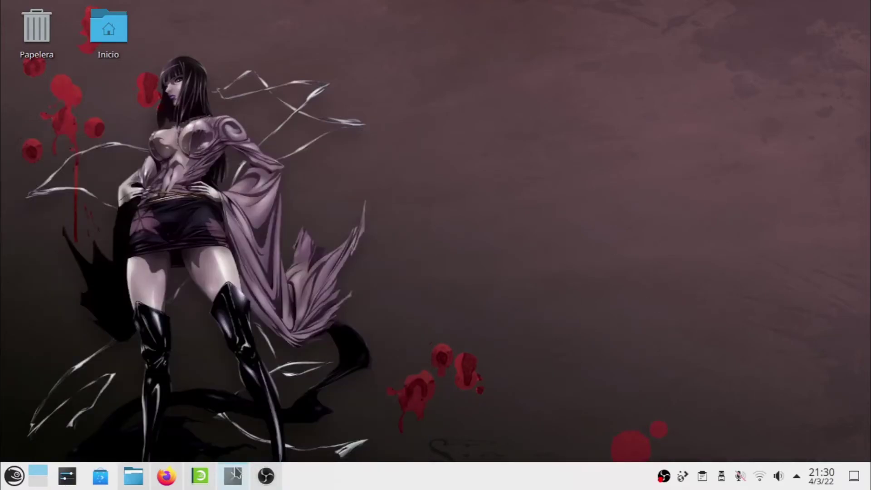
- Switch to Konsole's bash session and highlight the CPU model, core count and clock speed in the neofetch output
left_click(234, 475)
left_click(223, 384)
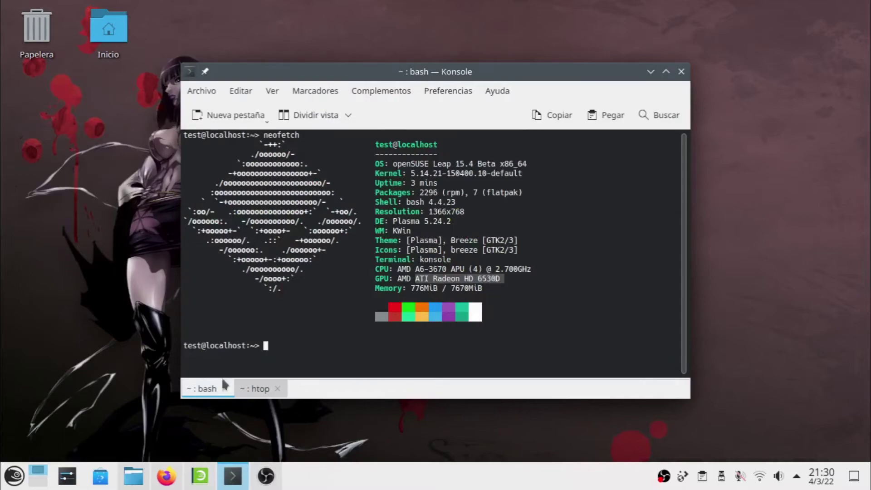
left_click_drag(528, 268, 414, 268)
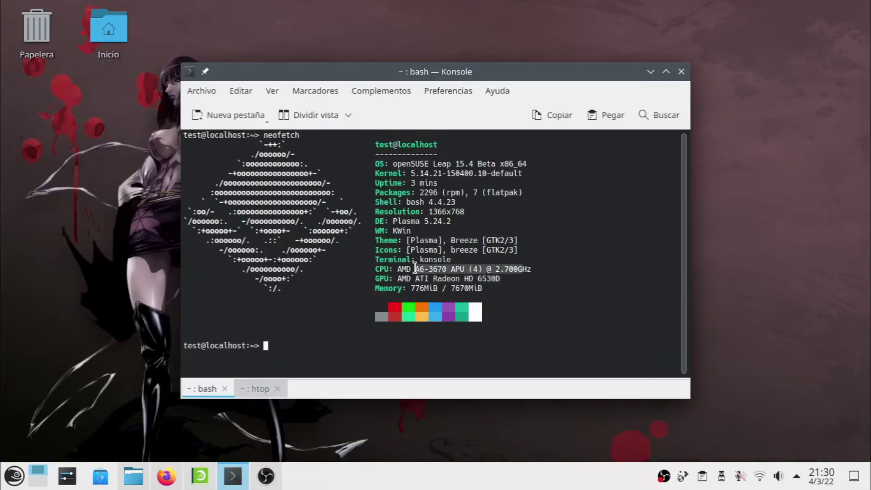
left_click(480, 271)
left_click_drag(469, 269, 536, 264)
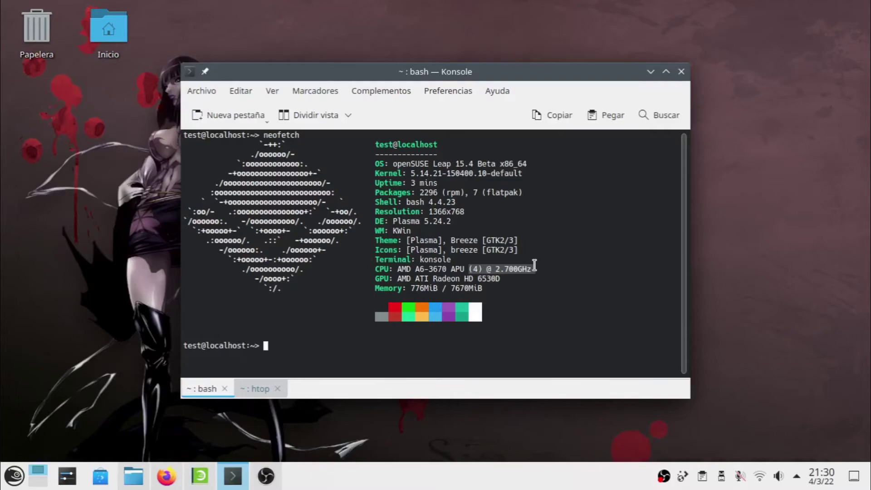
left_click(535, 265)
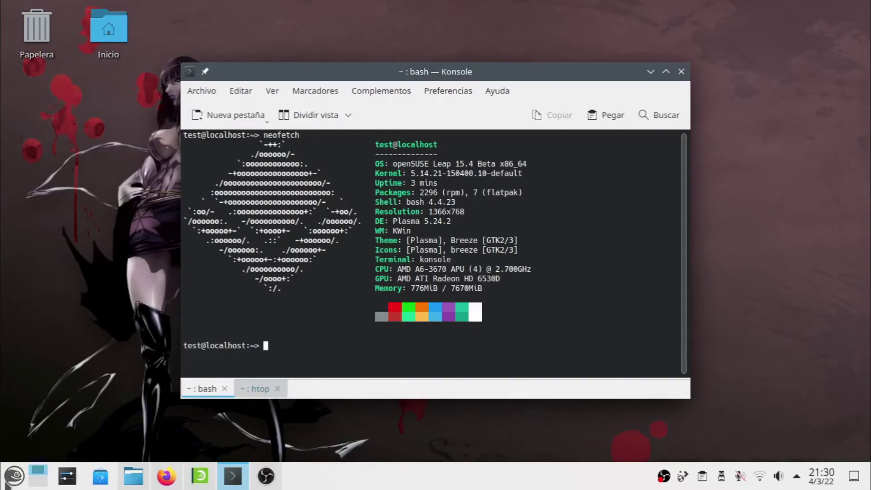
- Launch YaST from the Preferencias applications, authorizing it with the root password
left_click(14, 475)
left_click(580, 301)
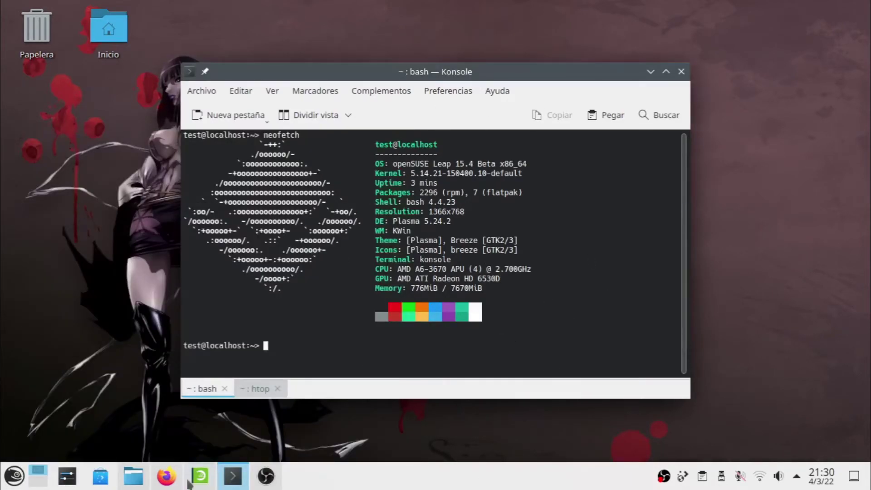
left_click(14, 476)
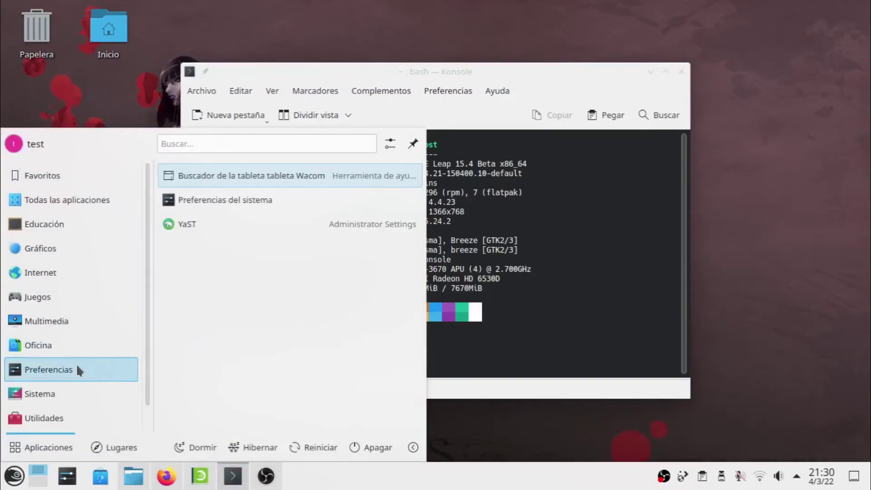
mouse_move(74, 391)
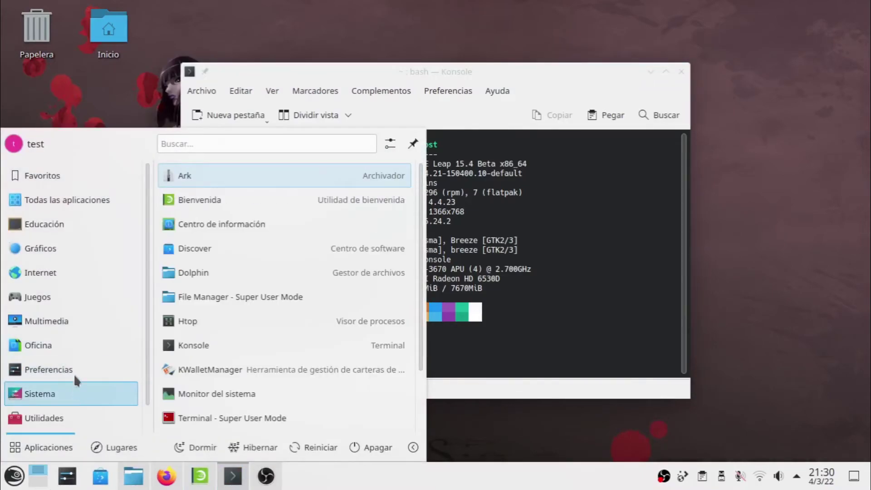
mouse_move(70, 342)
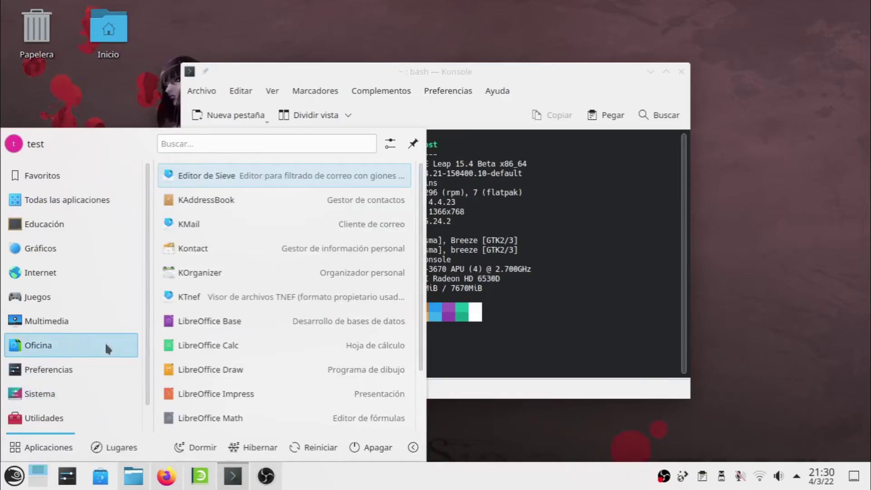
scroll(277, 343, "down", 2)
mouse_move(54, 370)
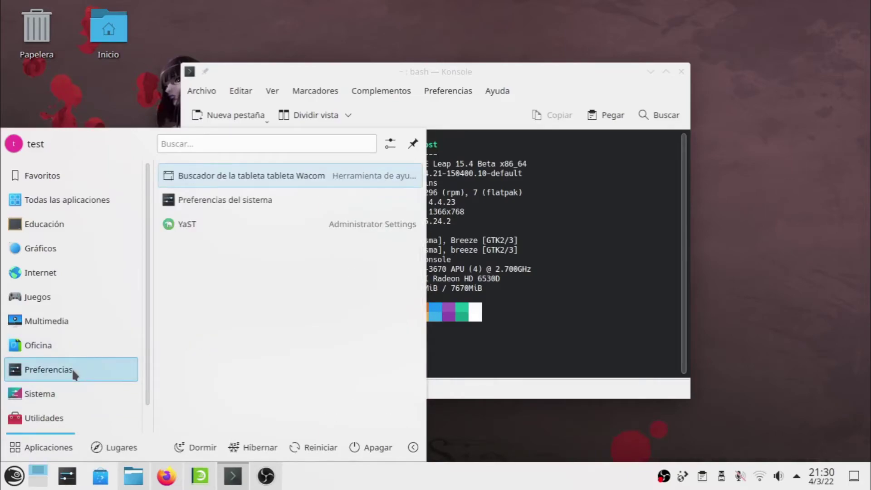
left_click(236, 222)
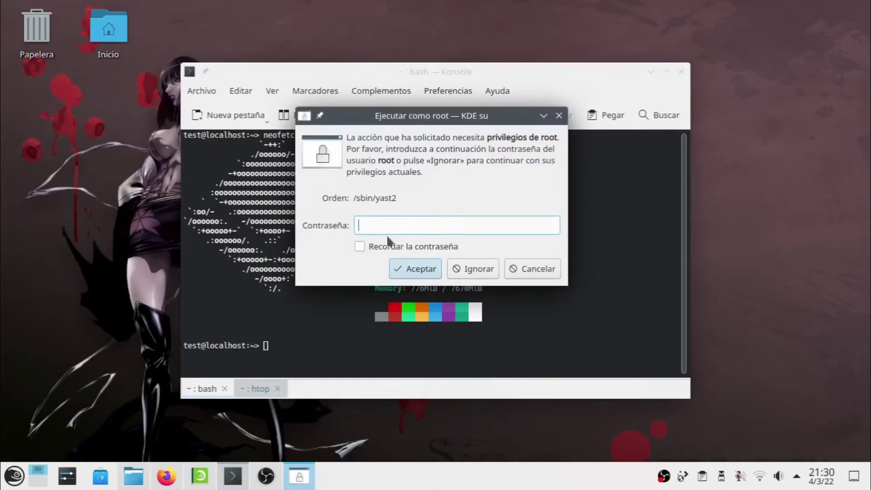
type("•••••")
key("Return")
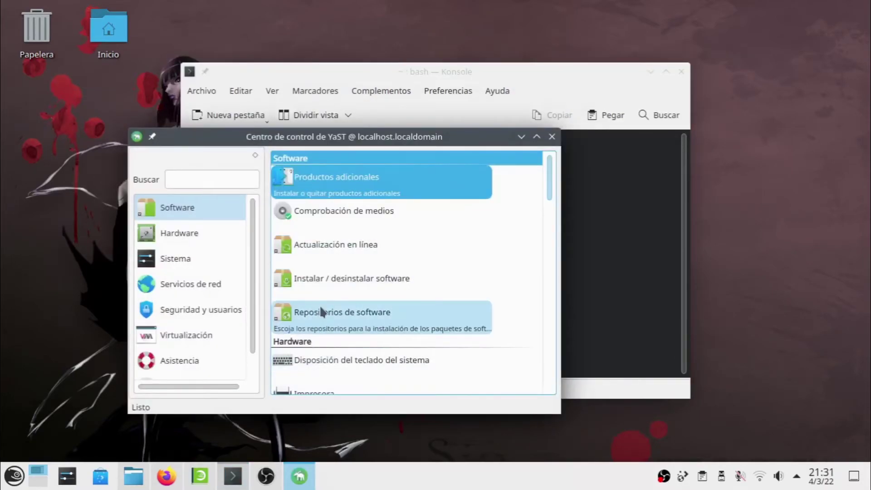
- Look through the full list of YaST modules and the control center's categories
scroll(320, 309, "down", 20)
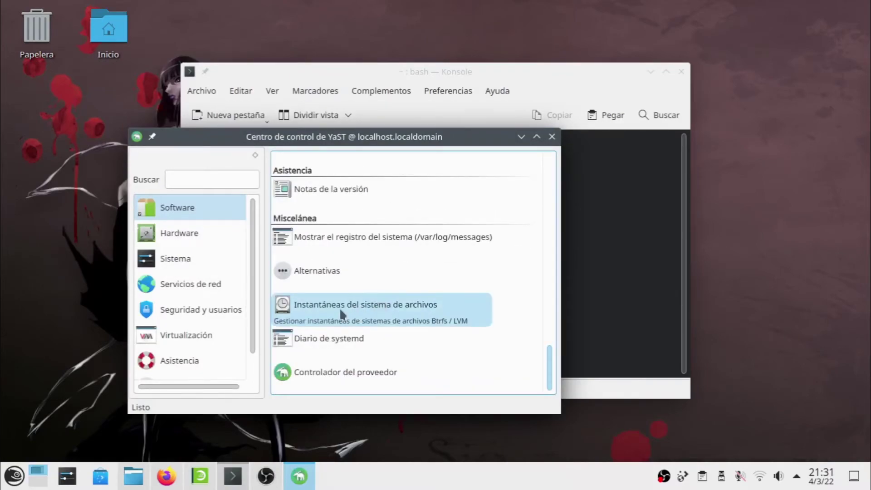
scroll(218, 271, "down", 1)
scroll(218, 294, "up", 1)
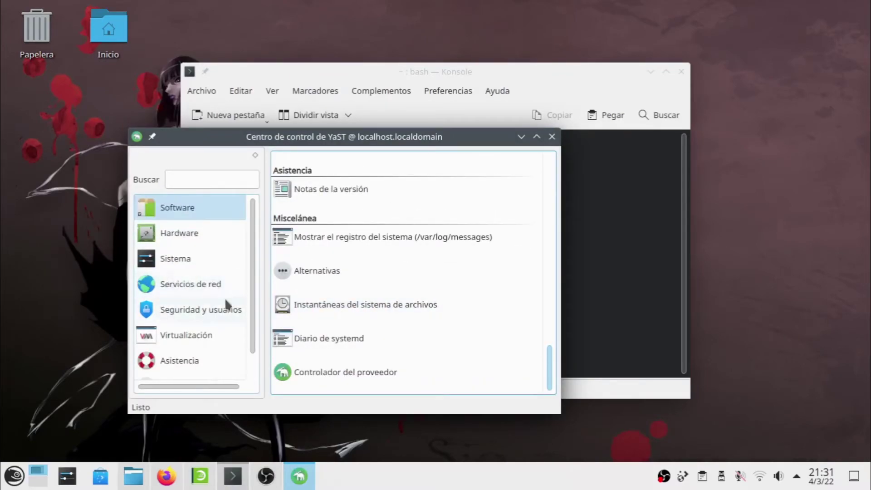
scroll(211, 293, "down", 1)
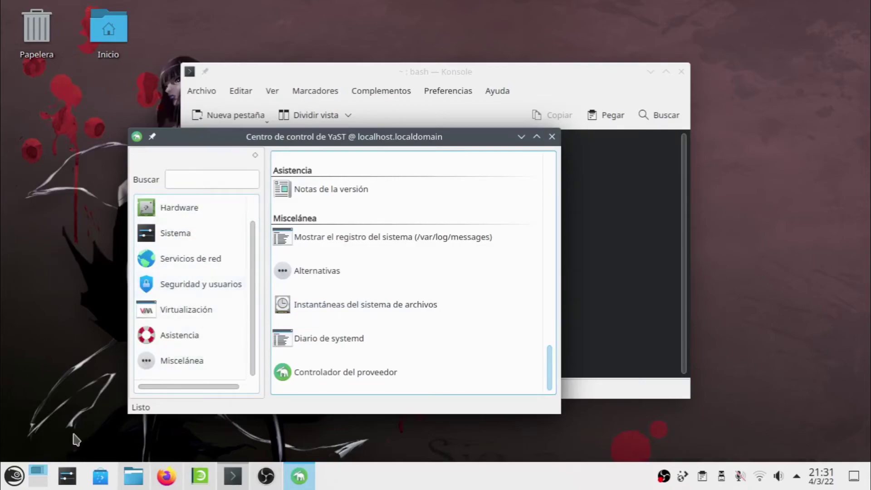
- Review the Utilidades and Sistema applications and open the Bienvenida welcome utility
left_click(14, 475)
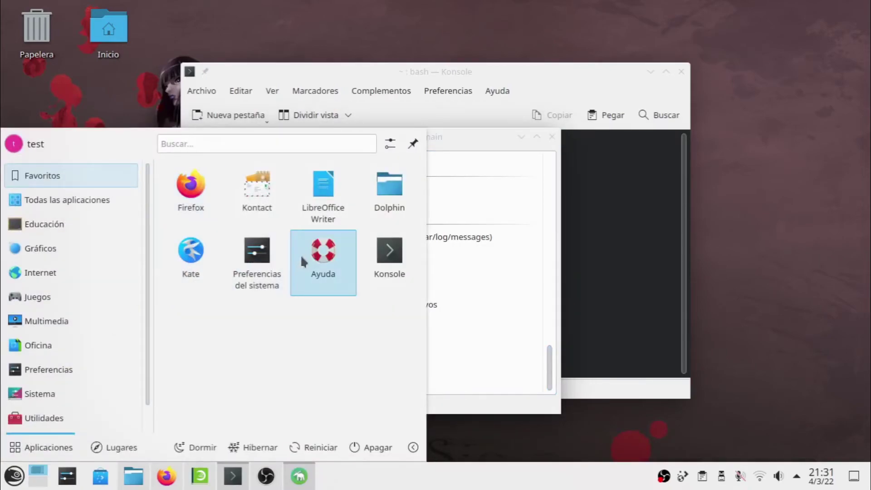
mouse_move(81, 193)
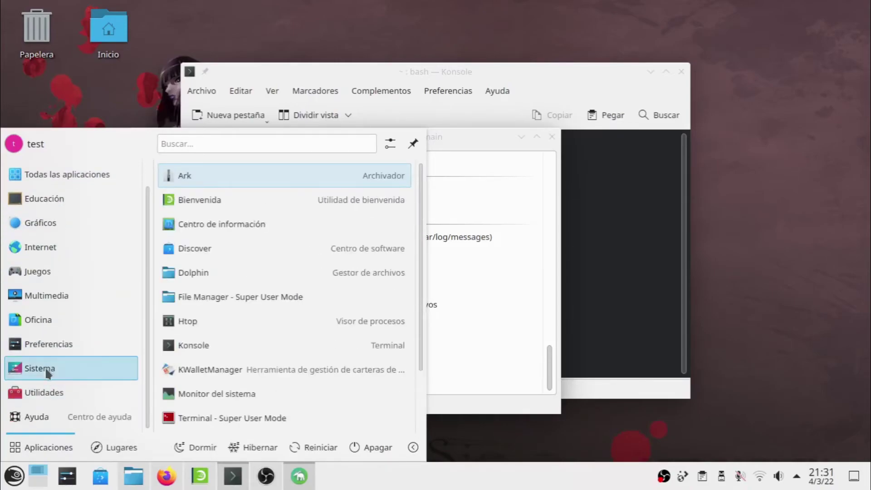
mouse_move(41, 388)
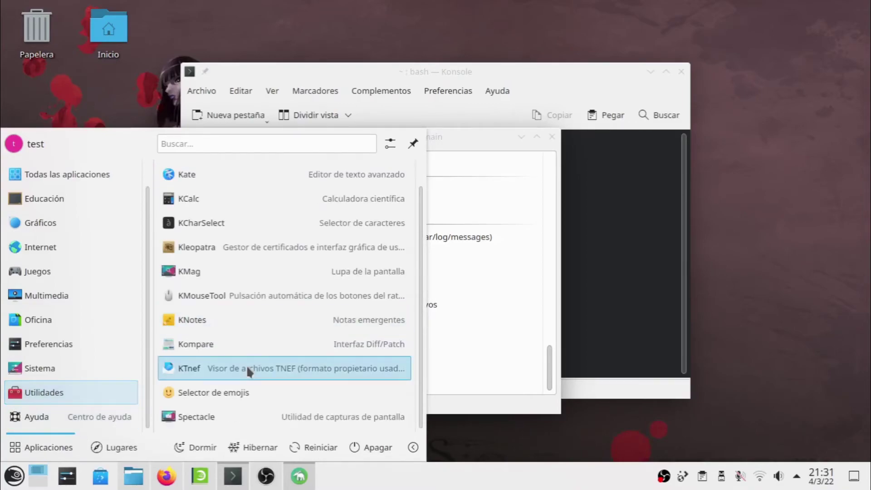
mouse_move(78, 366)
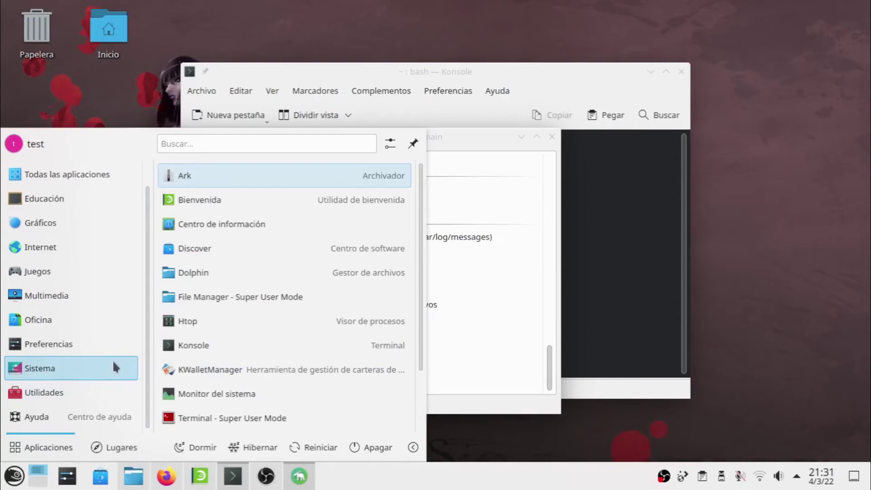
left_click(246, 194)
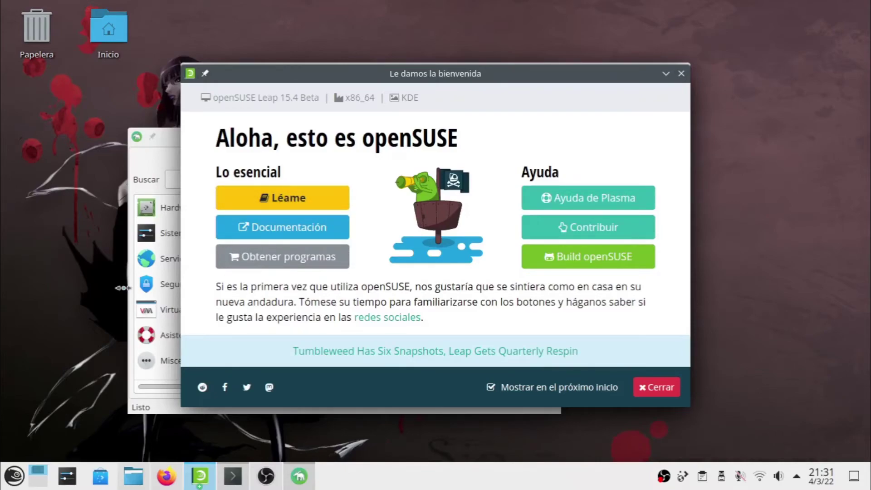
- Open the openSUSE page for obtaining programs, review its package search and software categories, and minimize the browser
left_click(281, 267)
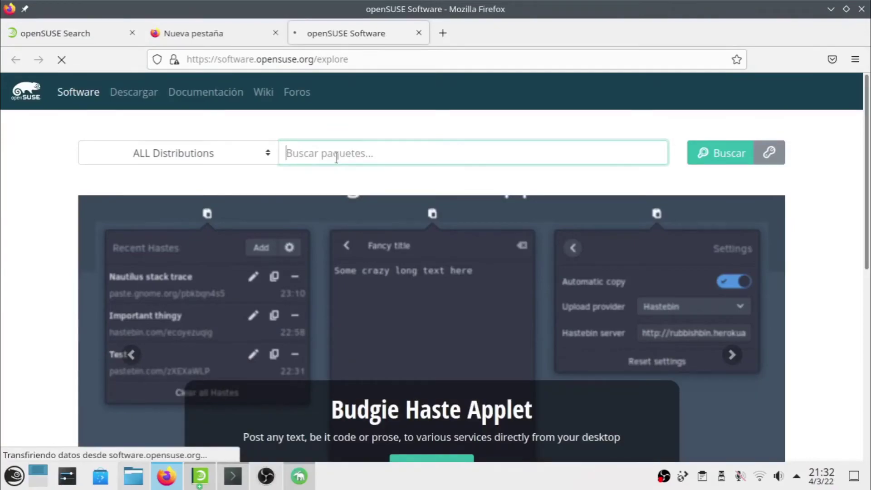
scroll(522, 240, "down", 5)
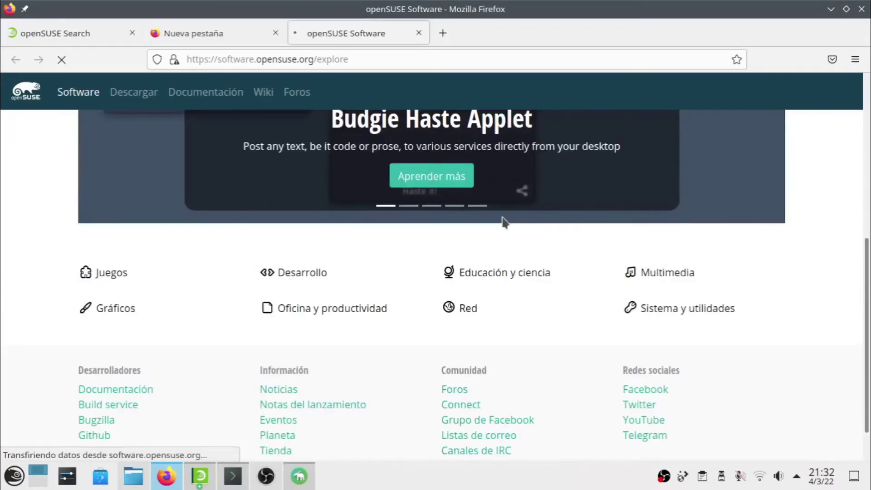
scroll(503, 223, "up", 5)
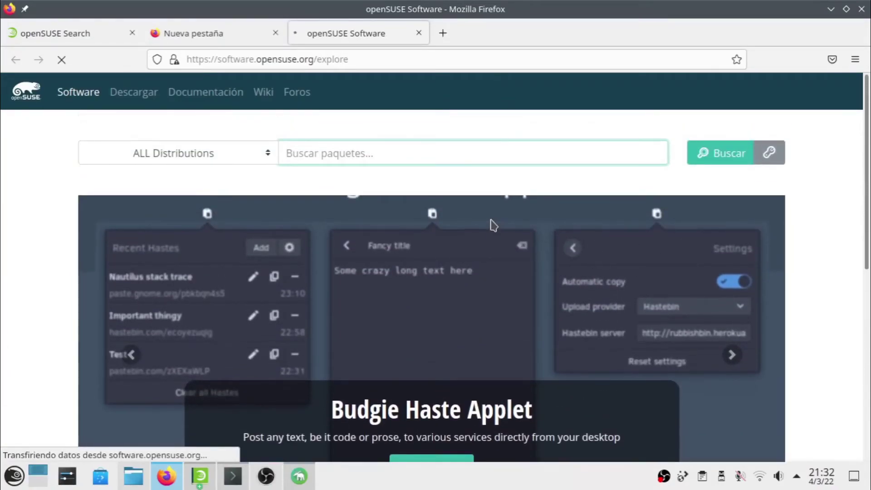
scroll(446, 202, "down", 5)
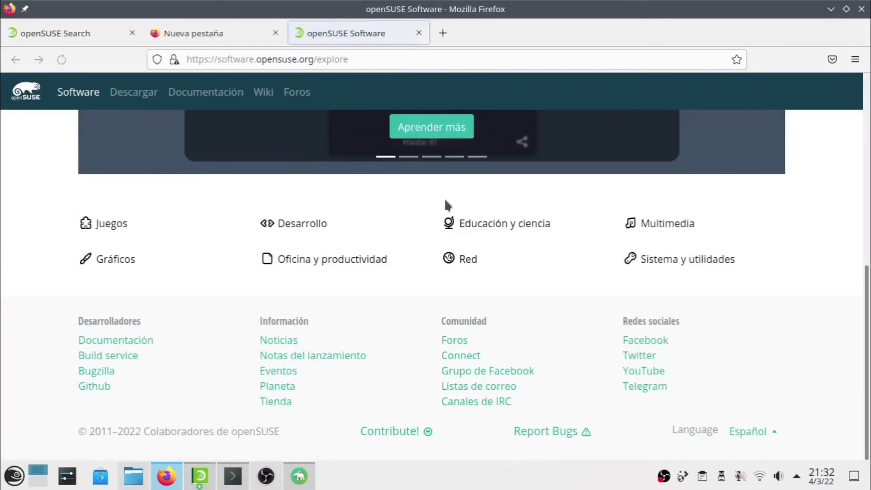
left_click(216, 32)
left_click(350, 33)
left_click(830, 9)
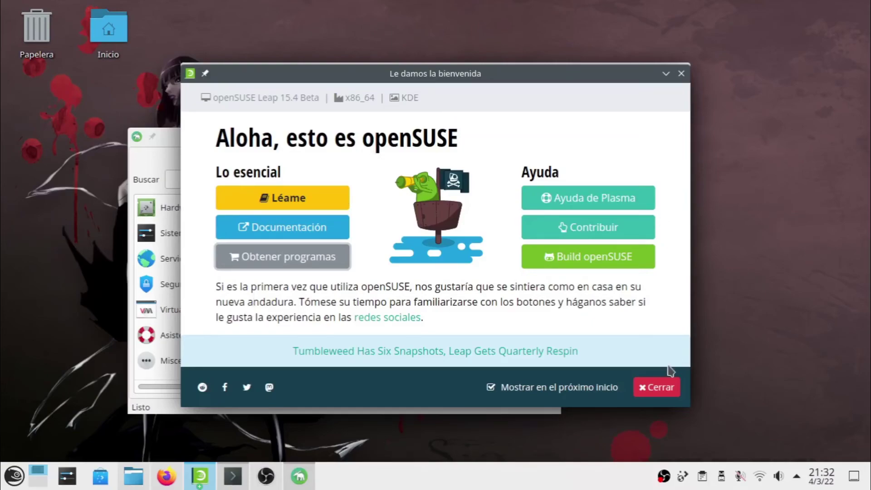
- Close the welcome window and look over the categories in the YaST control center
left_click(652, 393)
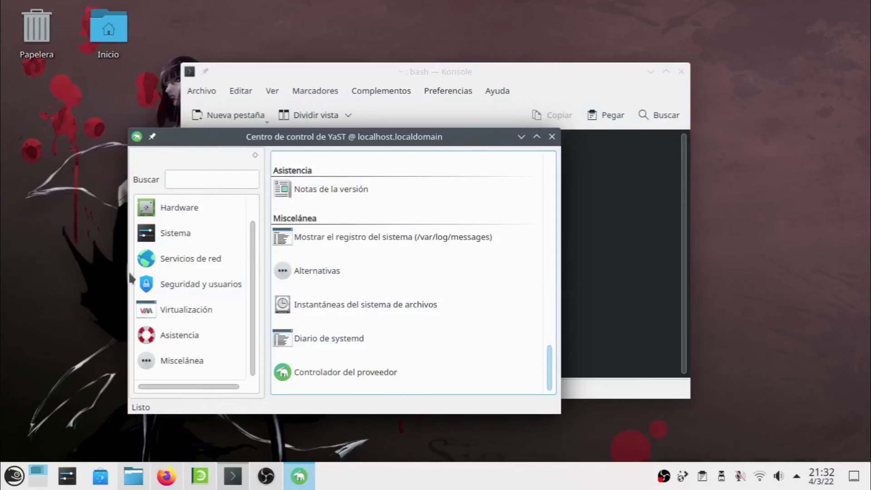
scroll(188, 296, "up", 1)
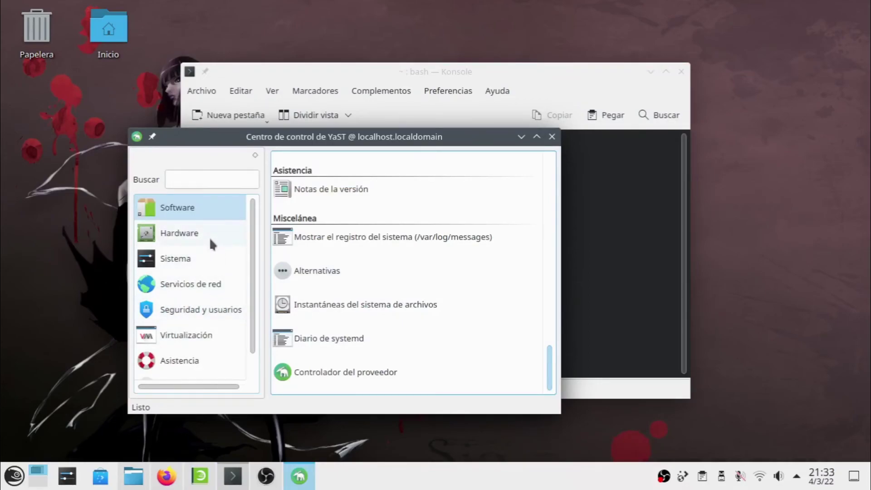
scroll(209, 237, "down", 1)
scroll(207, 247, "up", 1)
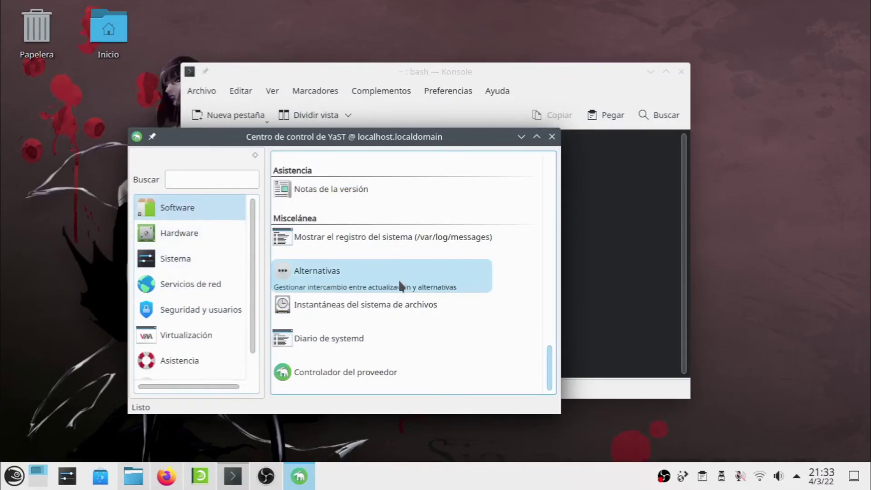
- Open the Particionador module from the Sistema group in the YaST control center and accept its warning
scroll(397, 281, "up", 10)
scroll(377, 296, "up", 5)
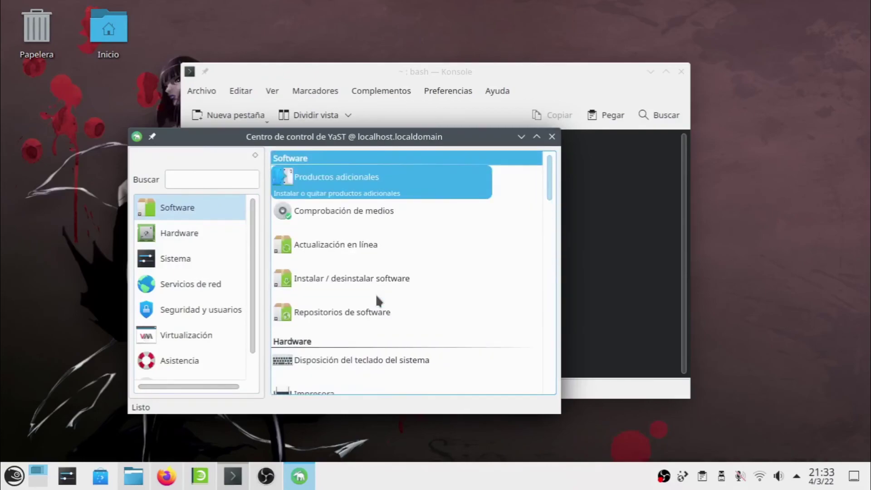
scroll(372, 310, "down", 5)
scroll(368, 313, "up", 5)
scroll(365, 315, "down", 3)
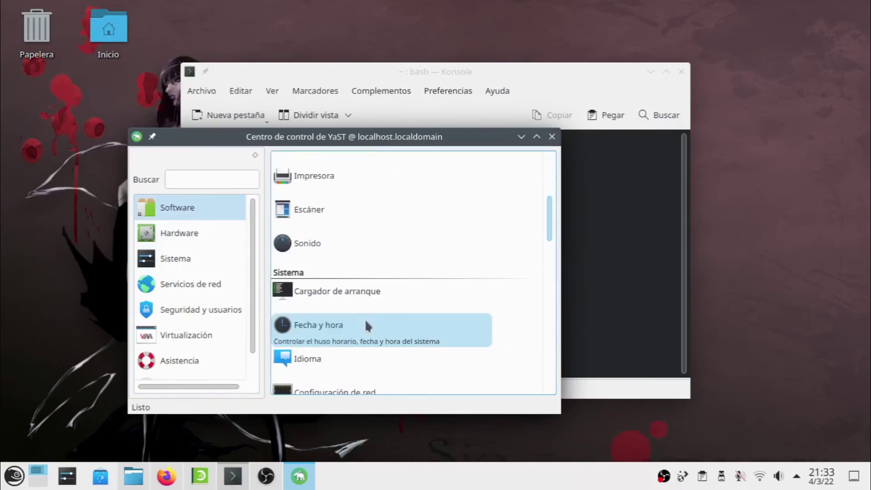
scroll(421, 270, "down", 3)
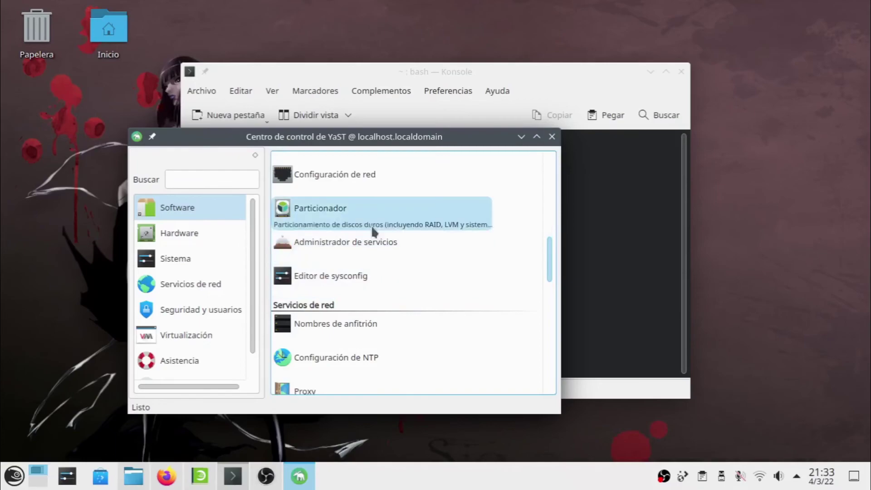
left_click(363, 210)
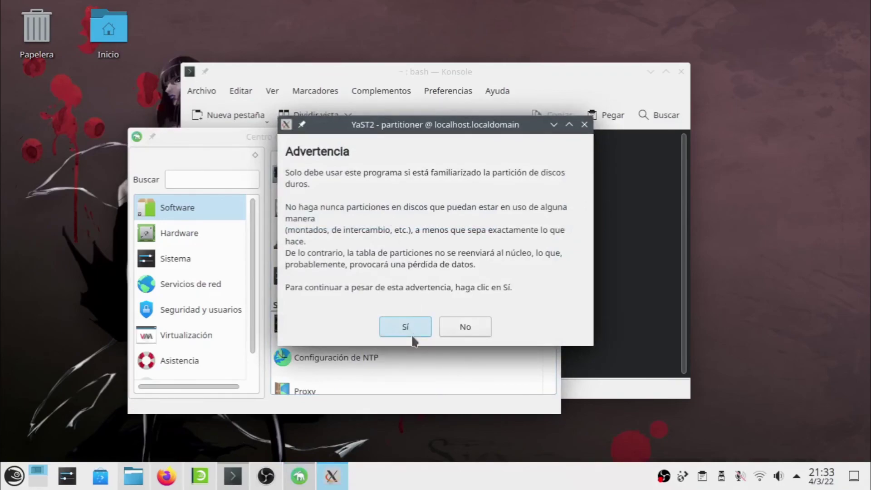
left_click(405, 323)
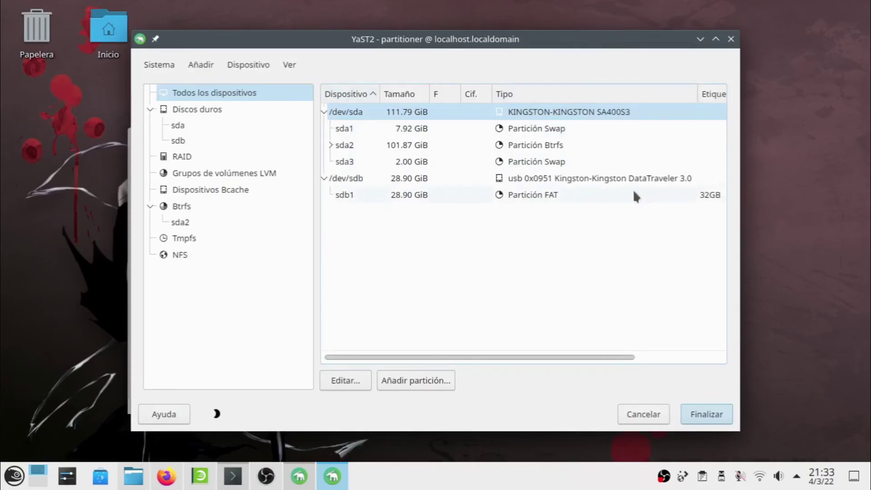
- Examine the sda1, sda2 and sda3 partitions of the Kingston disk, then cancel the partitioner without changes
left_click(564, 129)
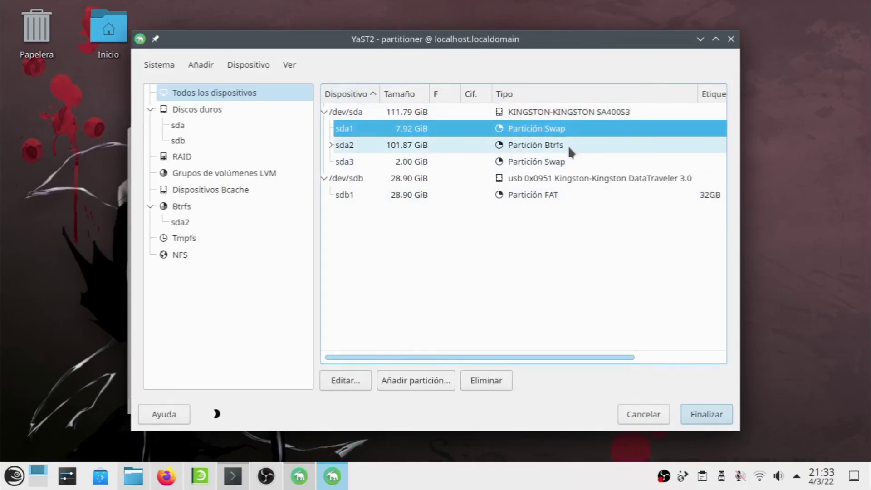
left_click(568, 145)
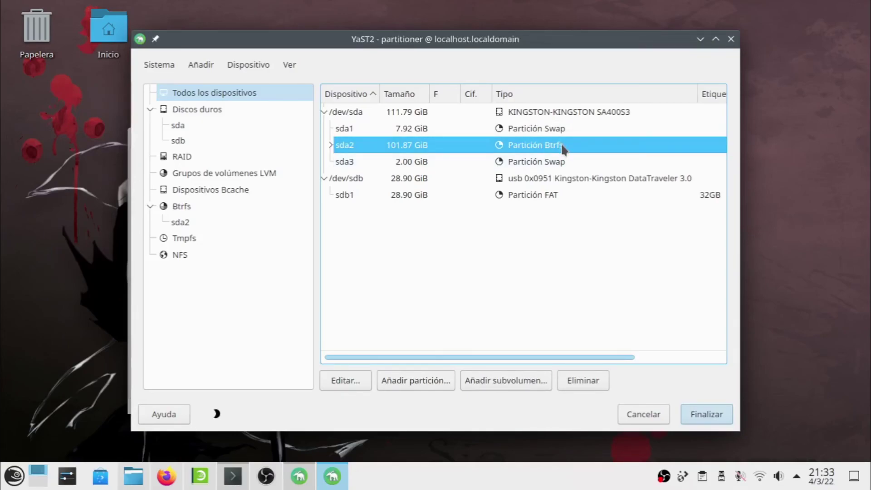
left_click(559, 129)
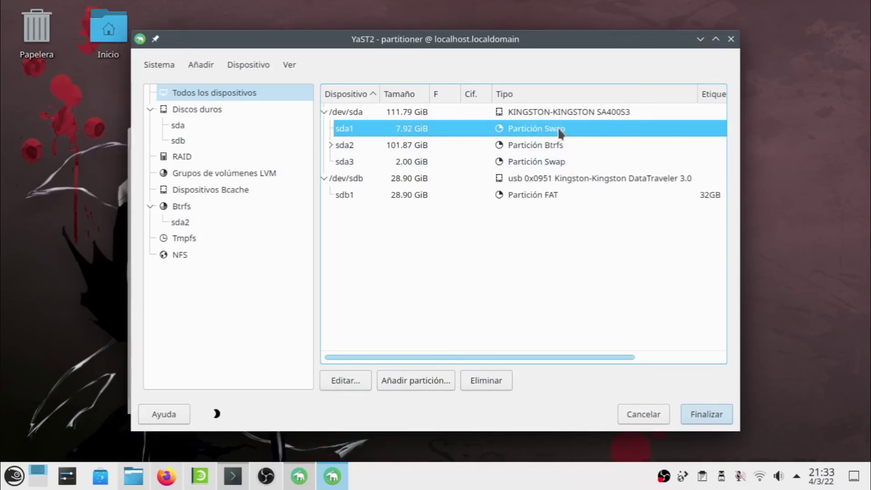
left_click(571, 162)
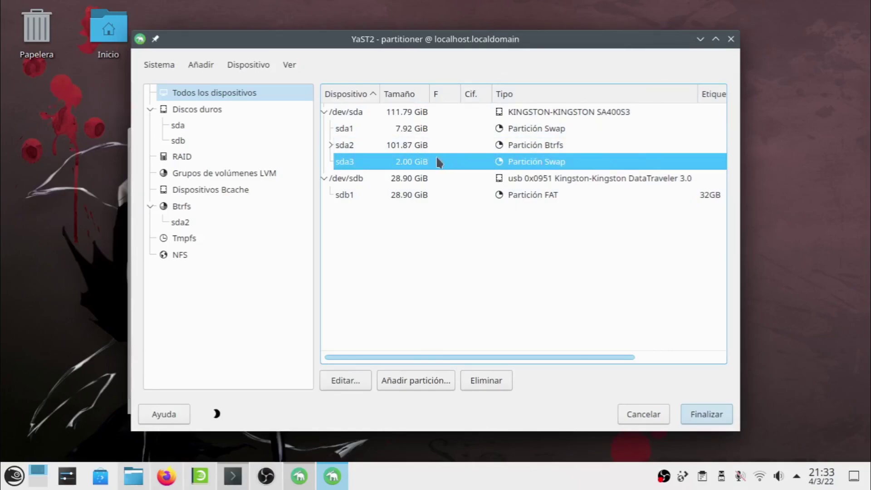
left_click(654, 414)
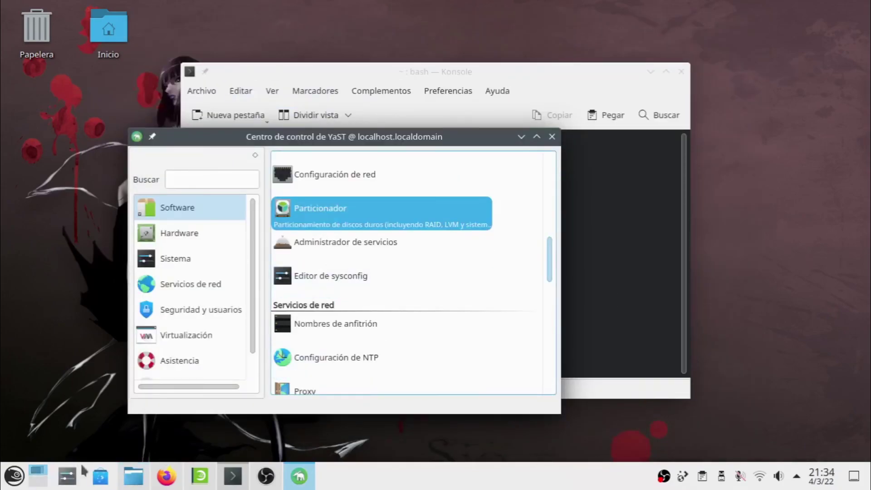
- Switch to the htop session in Konsole to check memory and swap usage
left_click(571, 265)
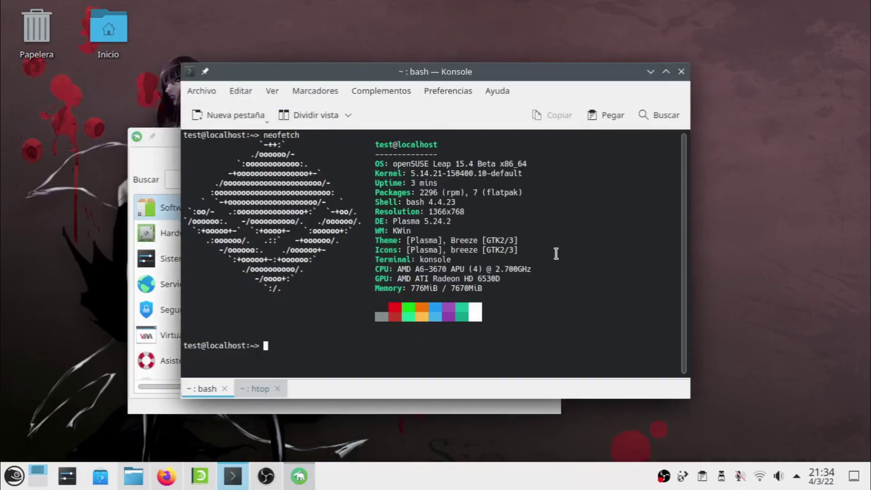
left_click(252, 390)
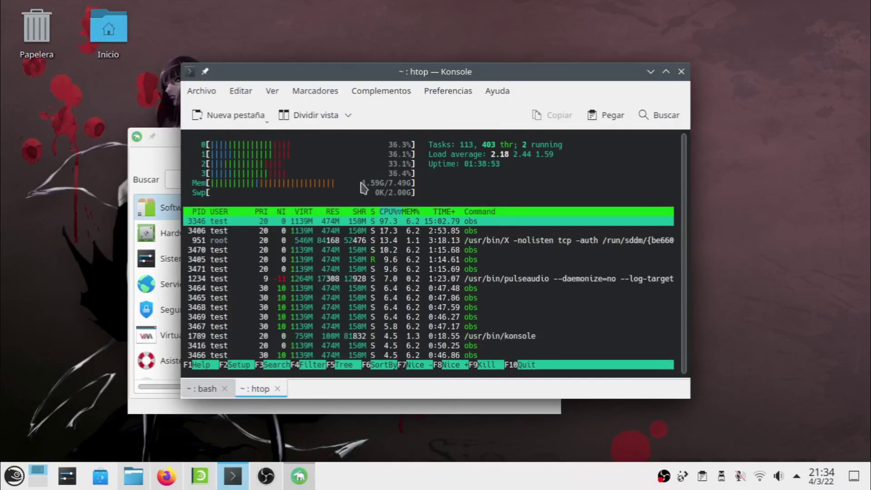